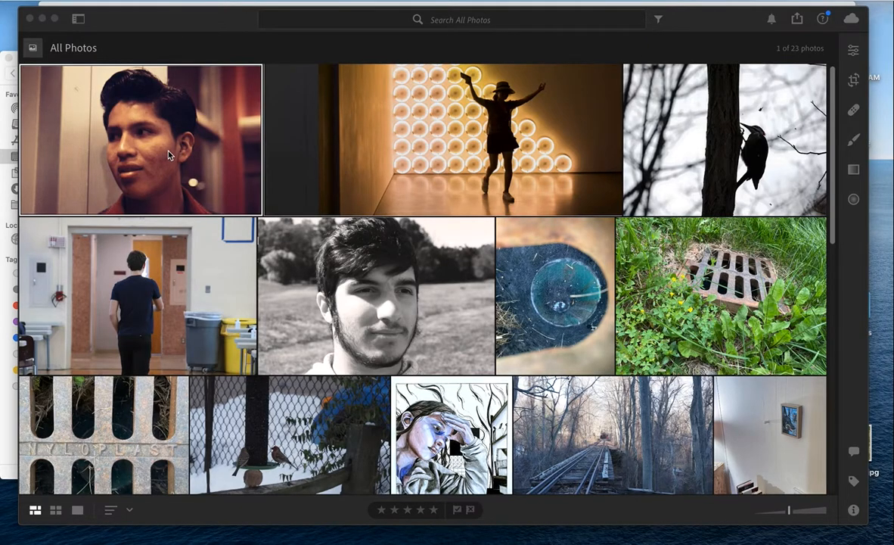
- Open the portrait of the young man in the red collar for editing and expand the Color Mixer
double_click(168, 152)
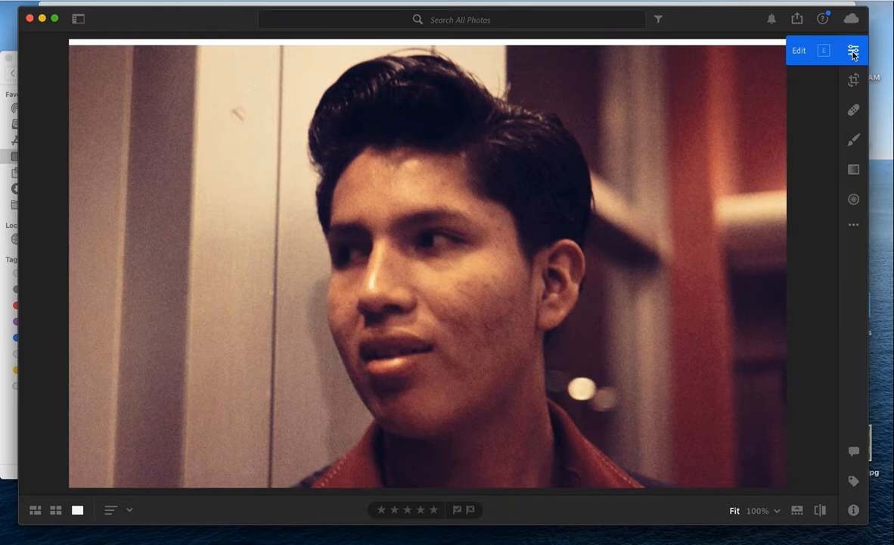
left_click(853, 51)
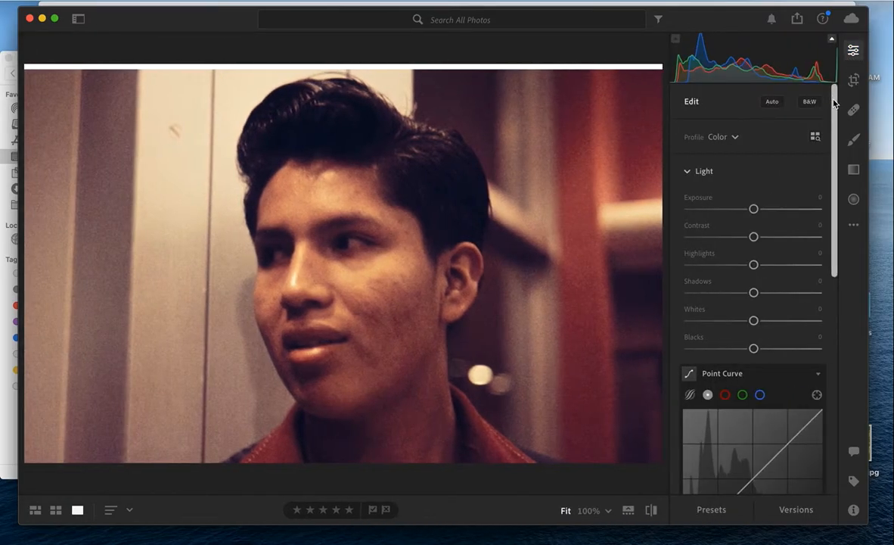
left_click_drag(834, 104, 827, 280)
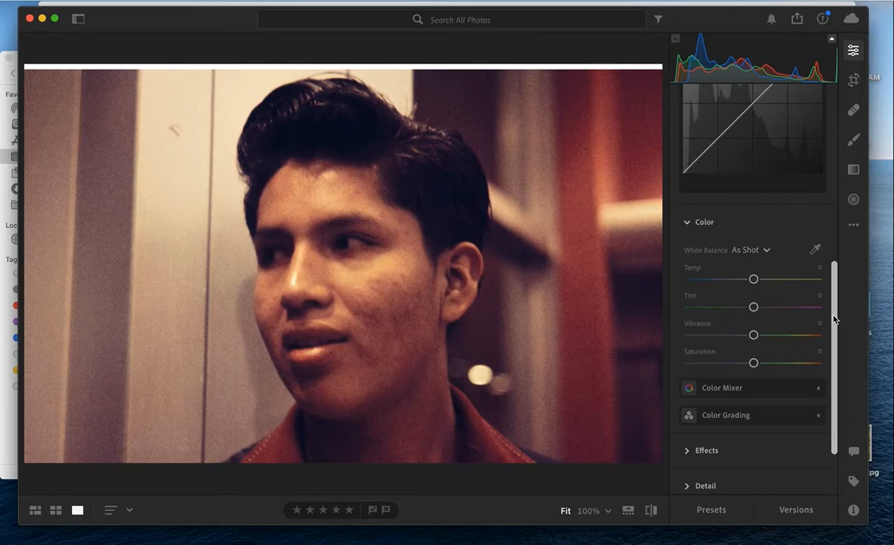
left_click_drag(835, 320, 832, 361)
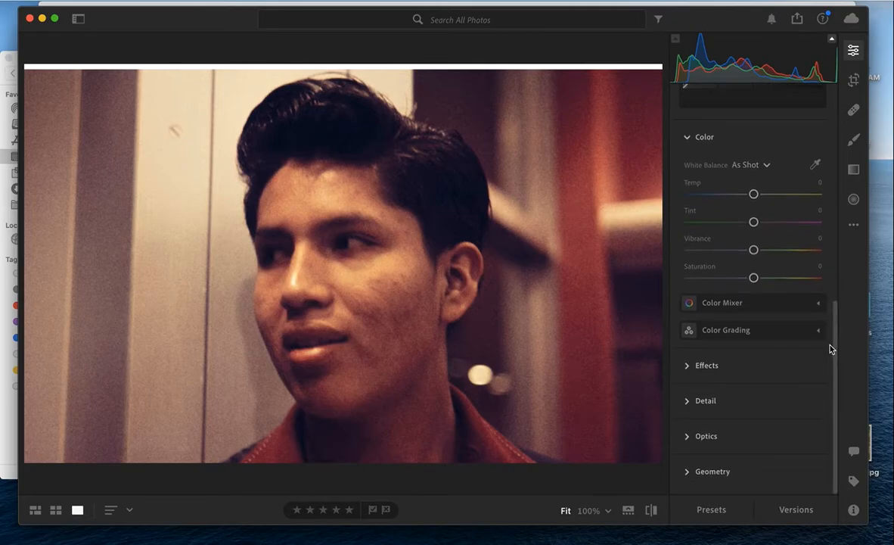
left_click(816, 305)
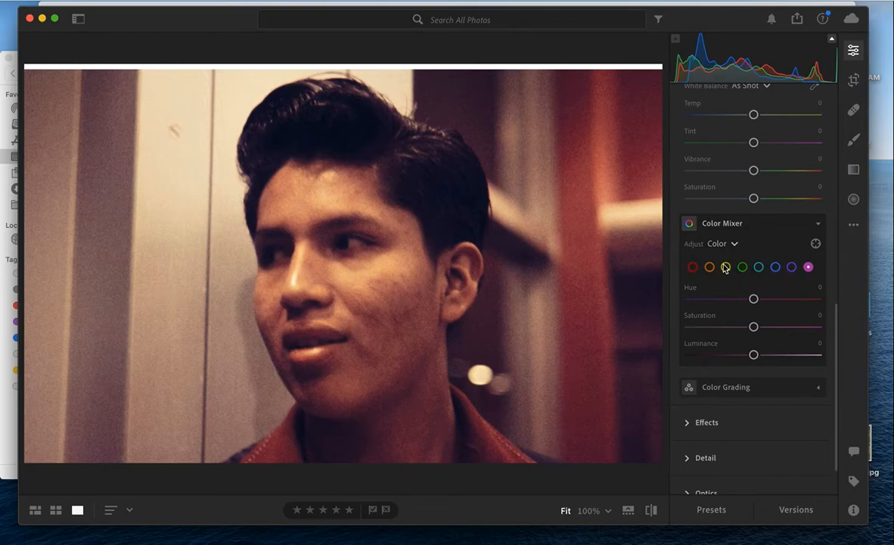
- Set the purple range's hue to -49 and saturation to -62 in the Color Mixer
left_click(791, 266)
left_click(809, 267)
left_click(792, 268)
left_click_drag(753, 300, 722, 299)
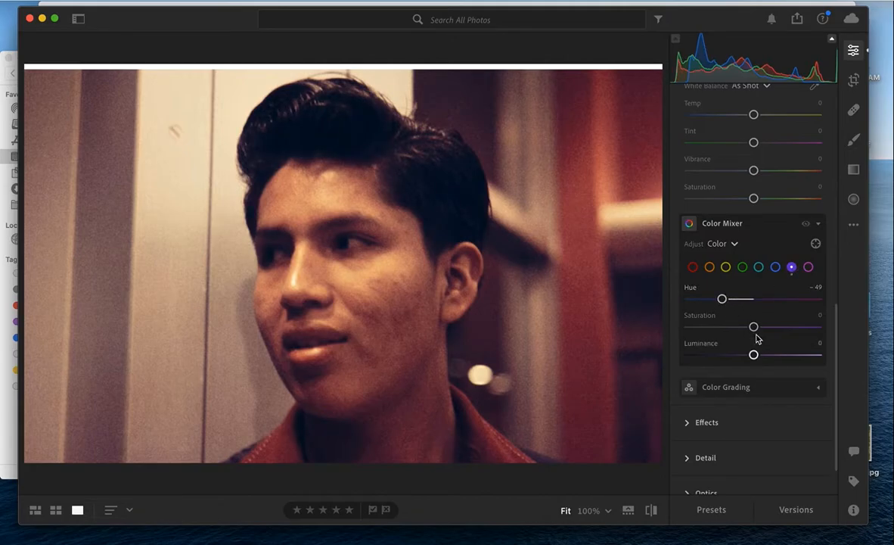
left_click_drag(753, 326, 714, 329)
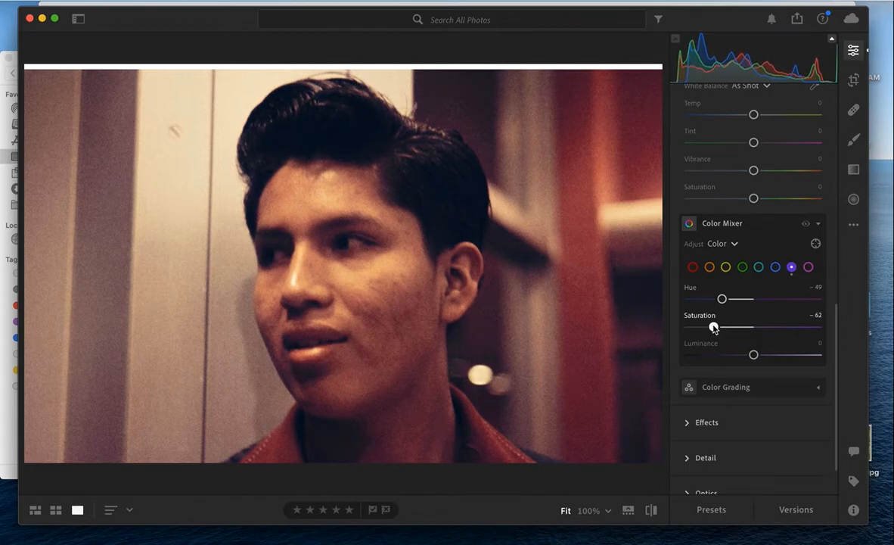
- Revert the portrait to its Original version and close the versions list
left_click(796, 510)
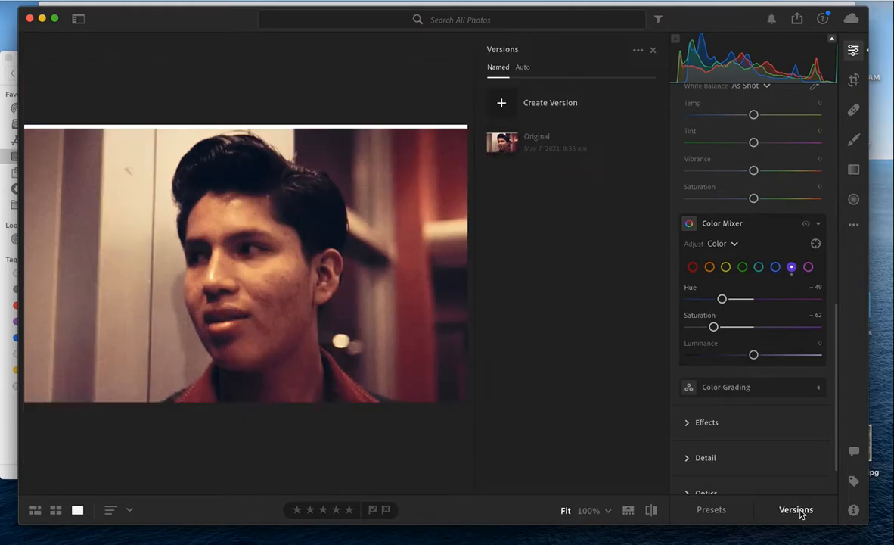
left_click(603, 137)
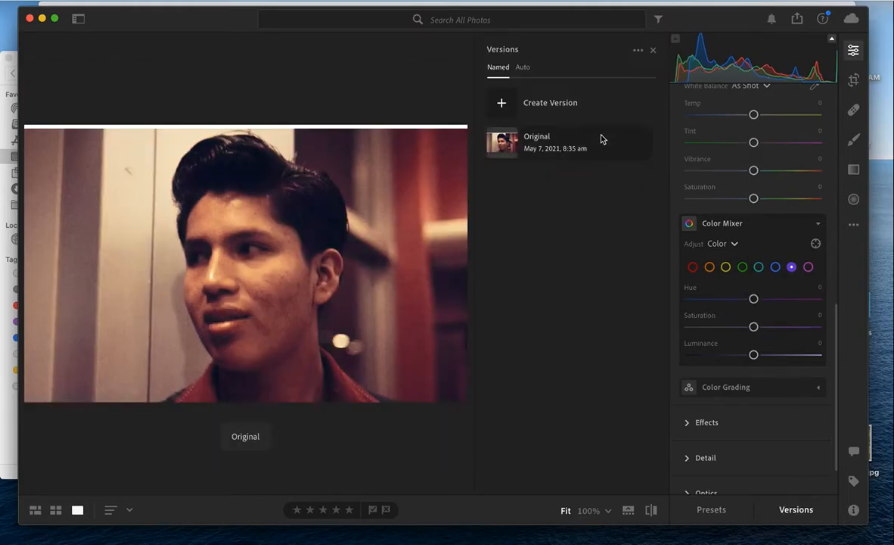
left_click(788, 514)
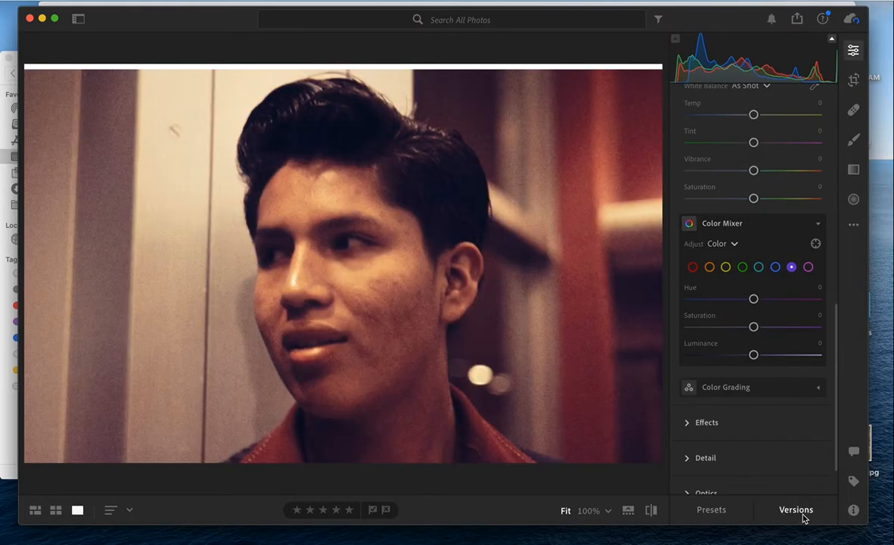
- Activate the Color Mixer's targeted adjustment and set the magenta range's saturation to -59 and hue to -51
left_click(815, 244)
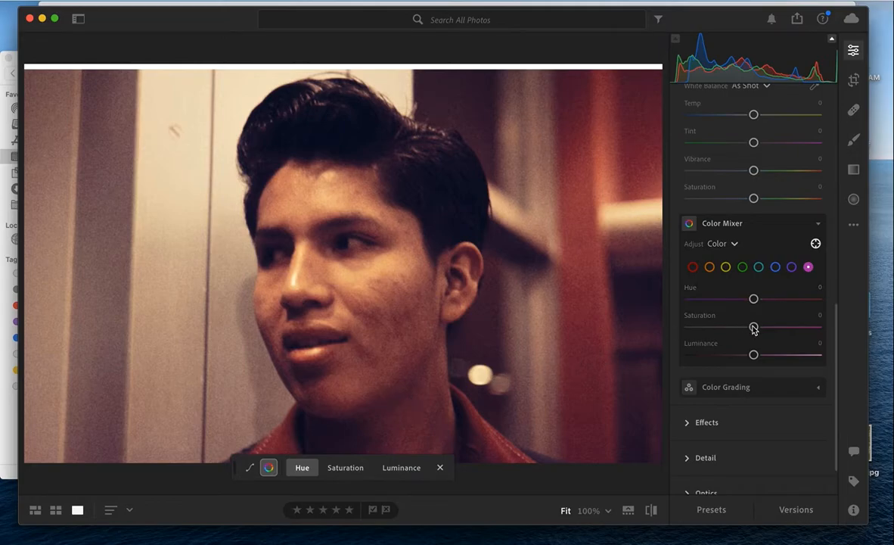
left_click_drag(754, 328, 717, 328)
left_click_drag(754, 299, 720, 299)
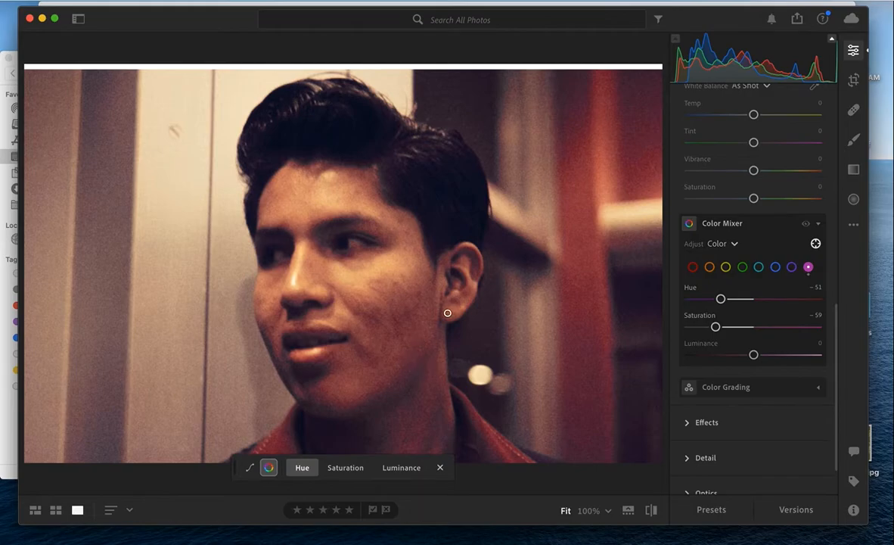
left_click(356, 470)
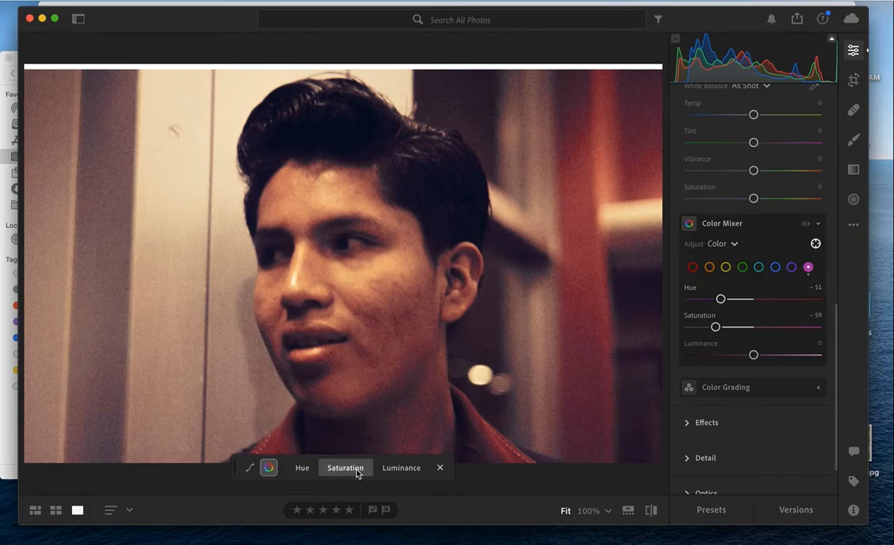
left_click(396, 469)
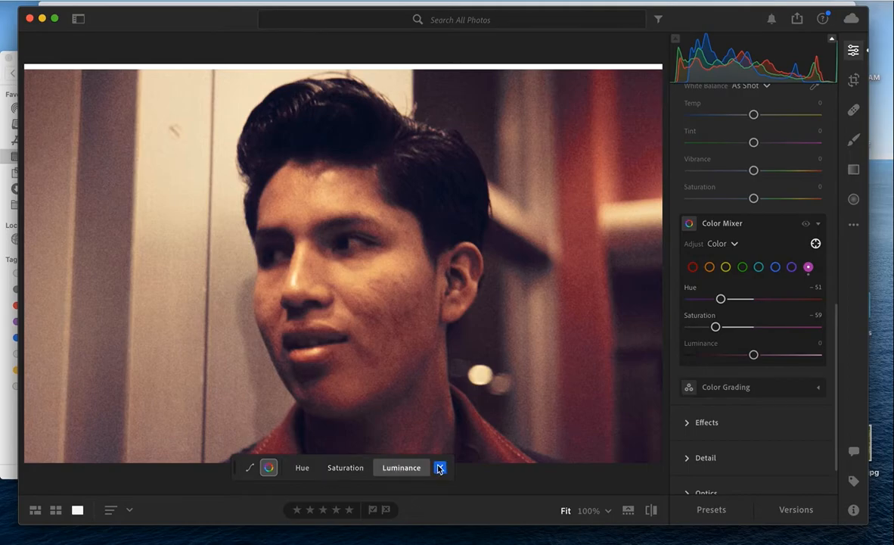
left_click(814, 243)
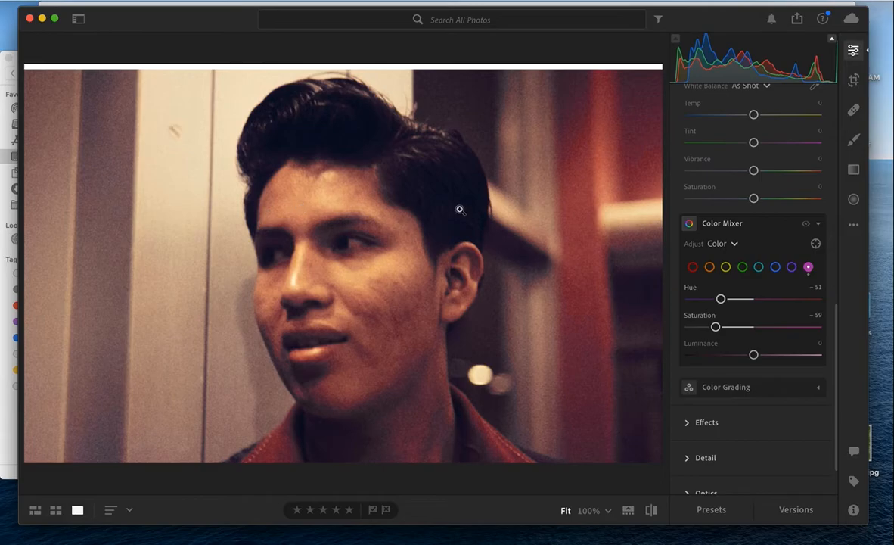
- Sample the cheek's skin tone with the Hue targeted adjustment and set orange to hue -16, saturation -13 and luminance +11
left_click(815, 243)
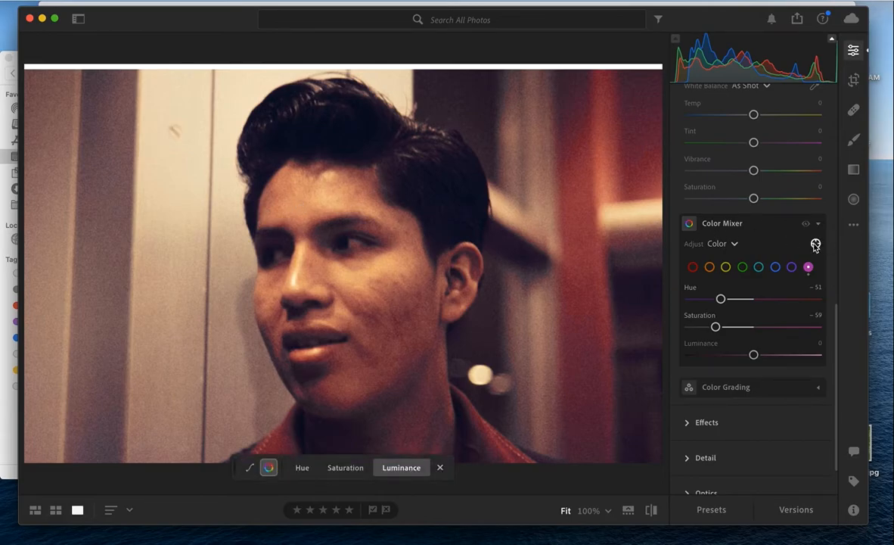
left_click(302, 470)
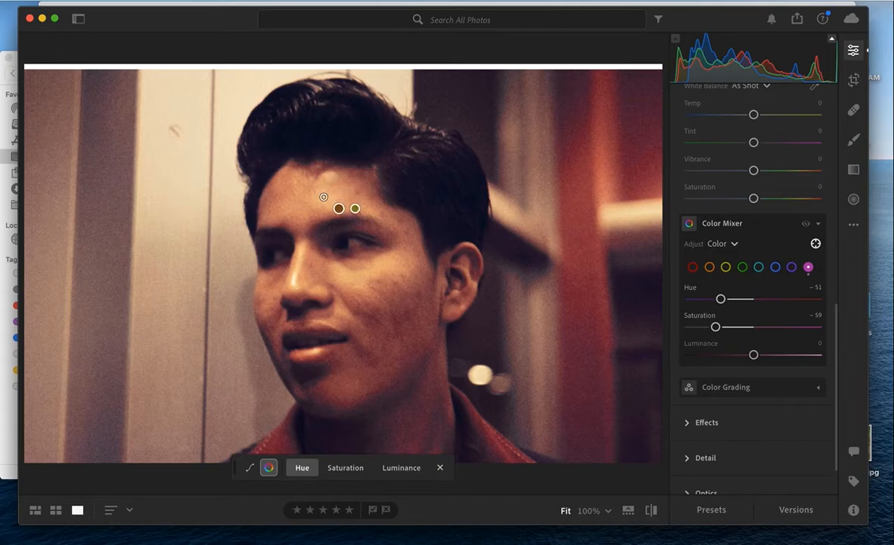
left_click(391, 263)
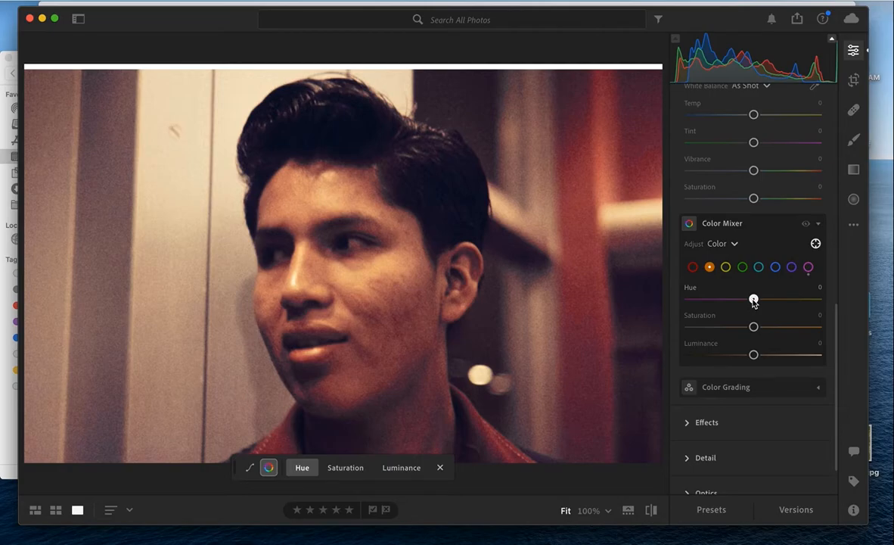
left_click_drag(753, 300, 846, 456)
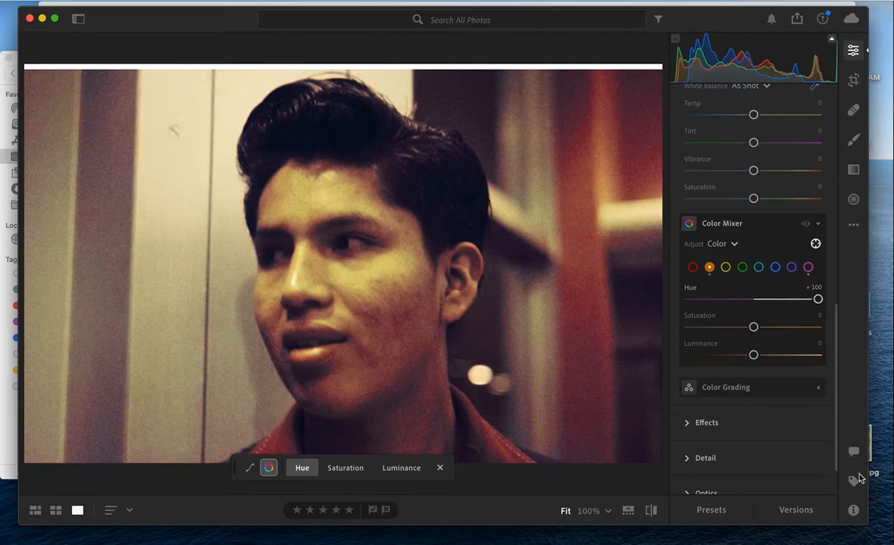
left_click_drag(819, 301, 761, 358)
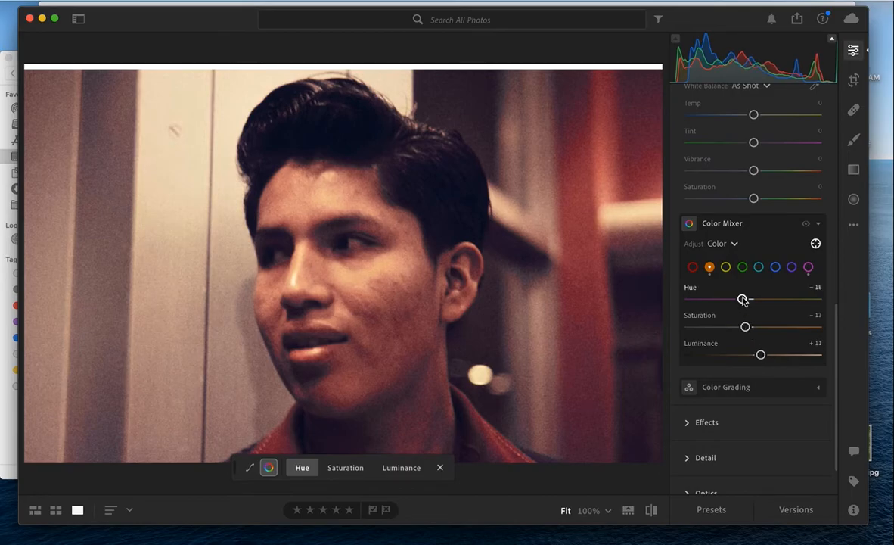
left_click_drag(742, 301, 745, 300)
- Compare the color-mixed portrait with the original photo several times, ending on the edited version
left_click(650, 510)
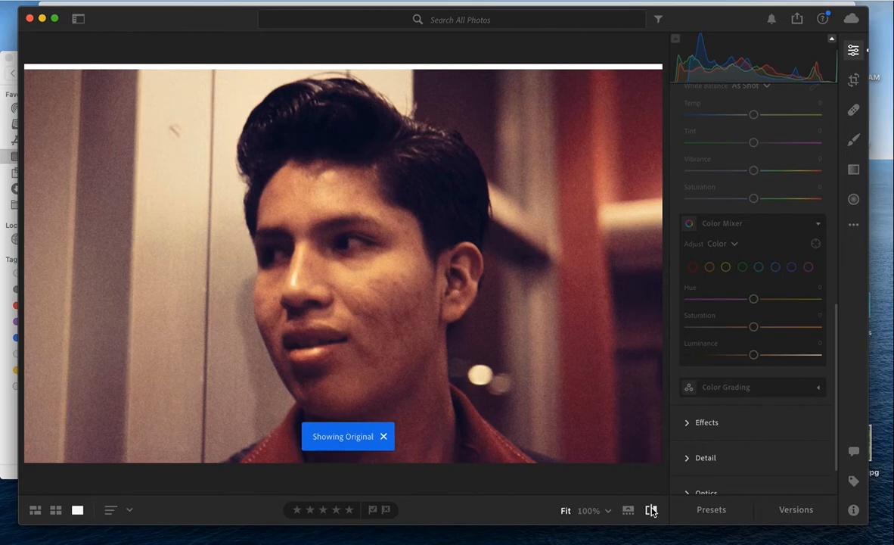
left_click(650, 509)
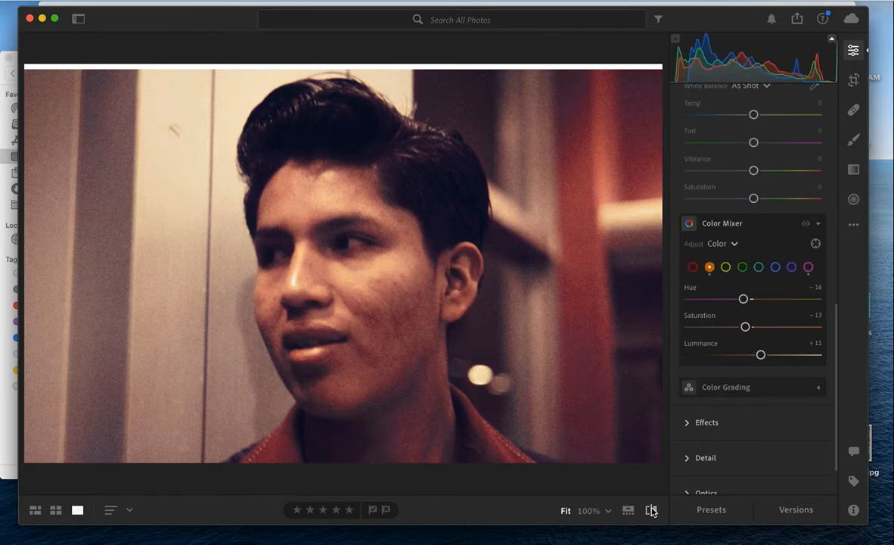
left_click(650, 510)
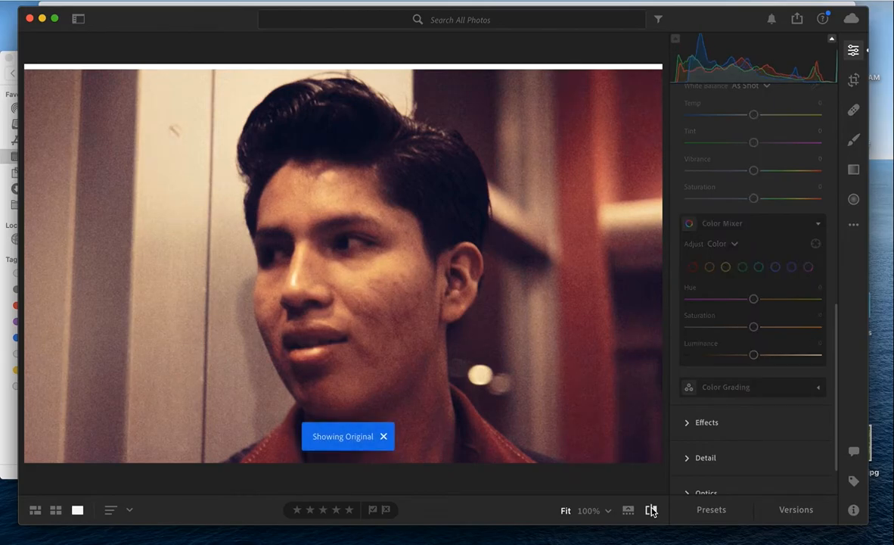
left_click(650, 509)
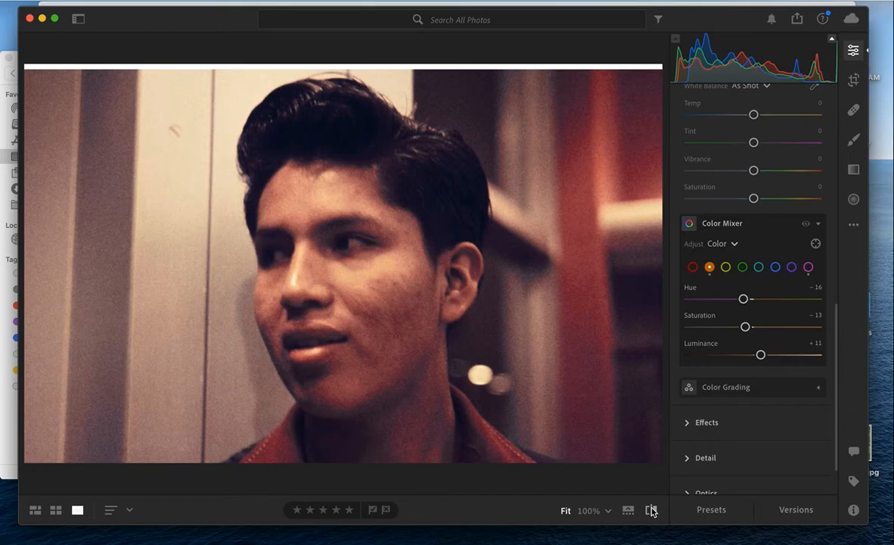
left_click(650, 510)
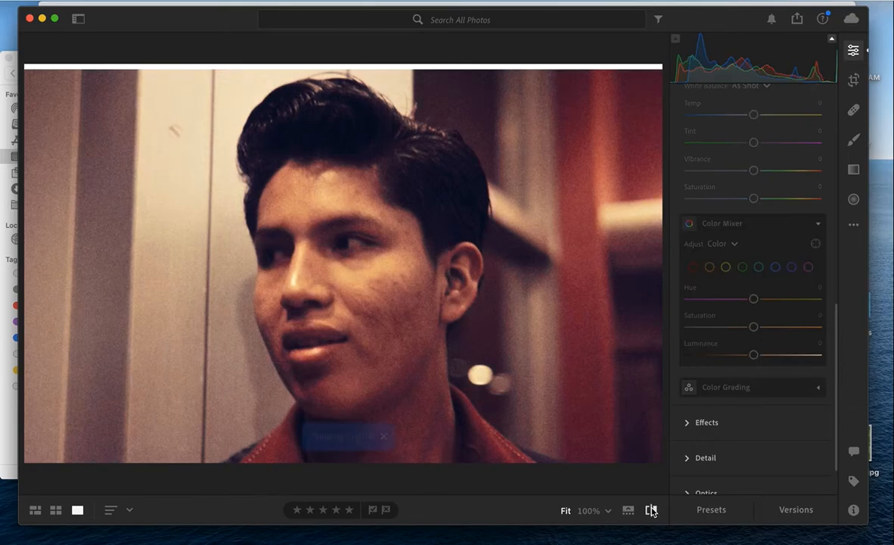
left_click(650, 510)
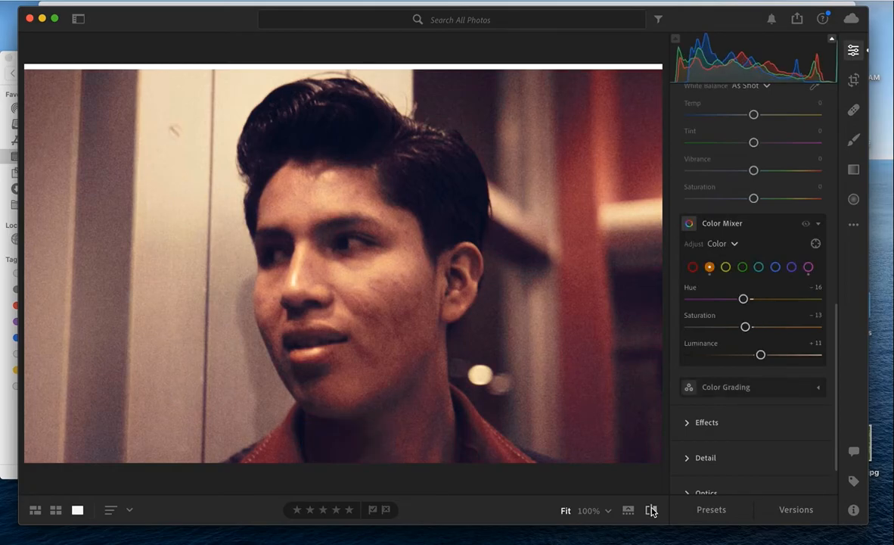
left_click(650, 510)
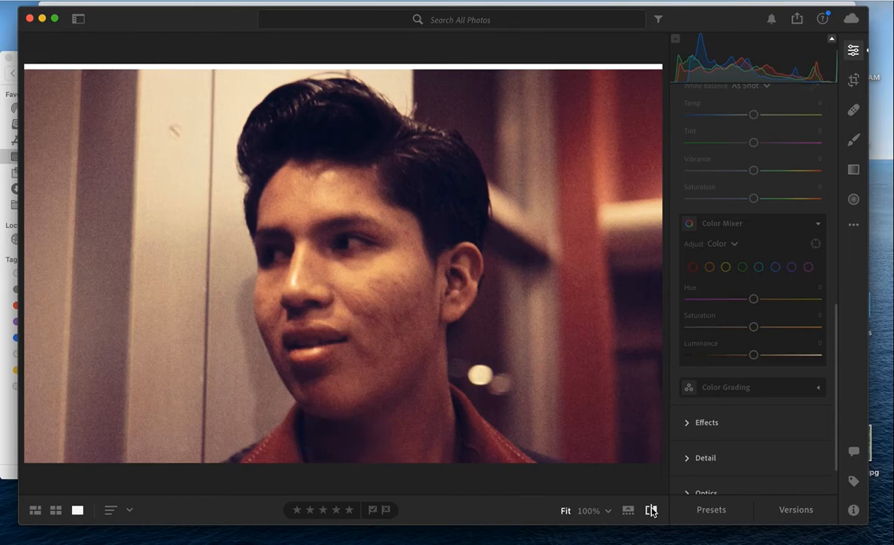
left_click(651, 510)
left_click(651, 510)
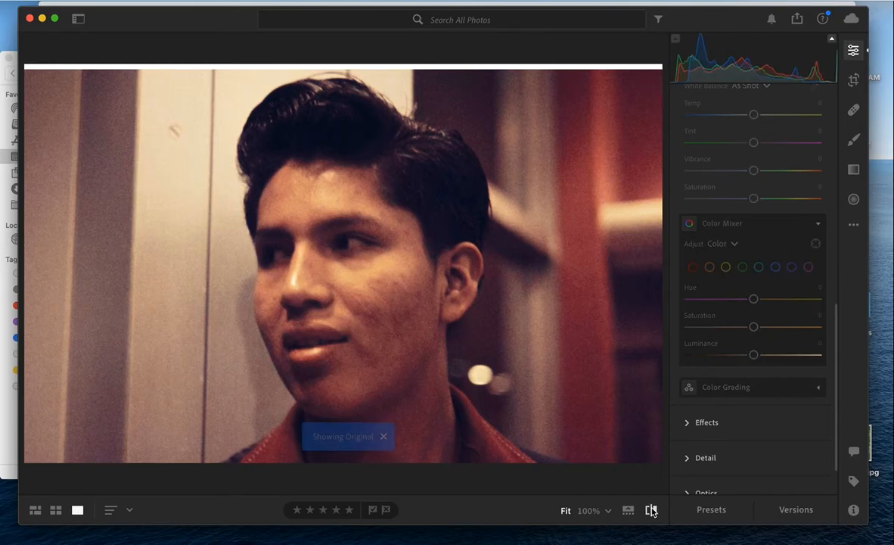
left_click(650, 510)
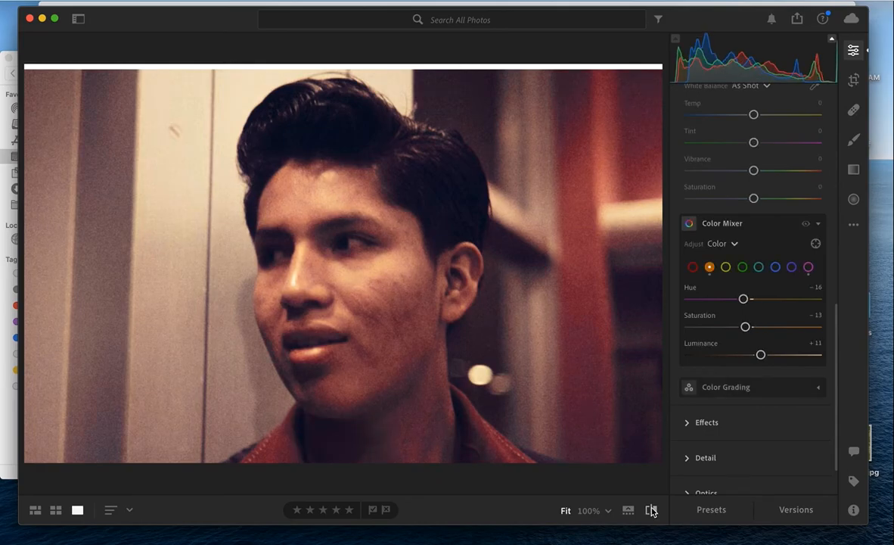
left_click(650, 510)
left_click(650, 510)
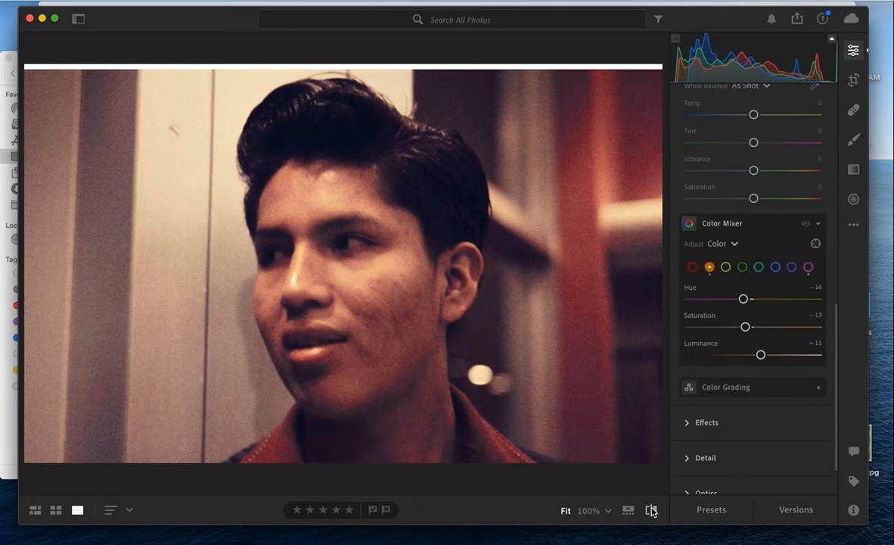